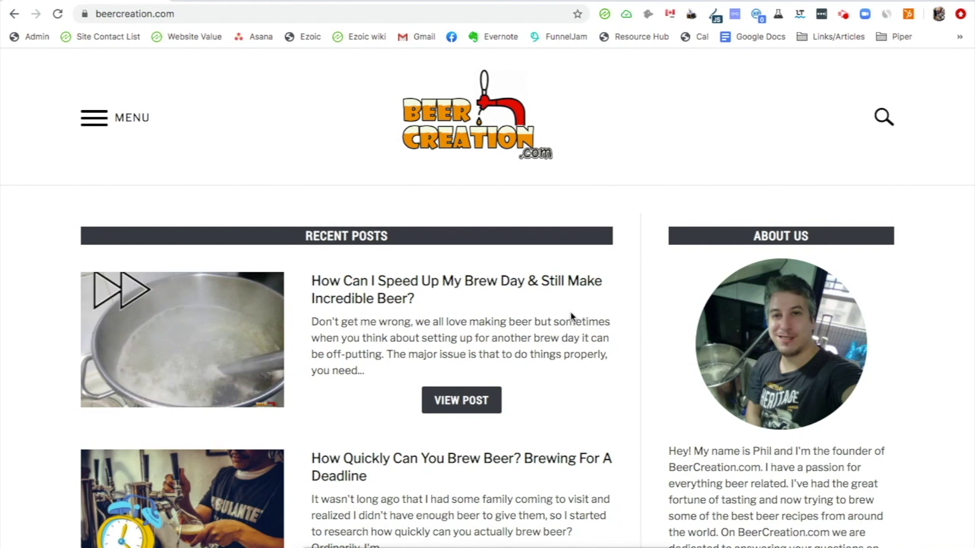
Begin a new automatically sized ad placeholder above the main content area of the speed-up-brew-day article
click(604, 14)
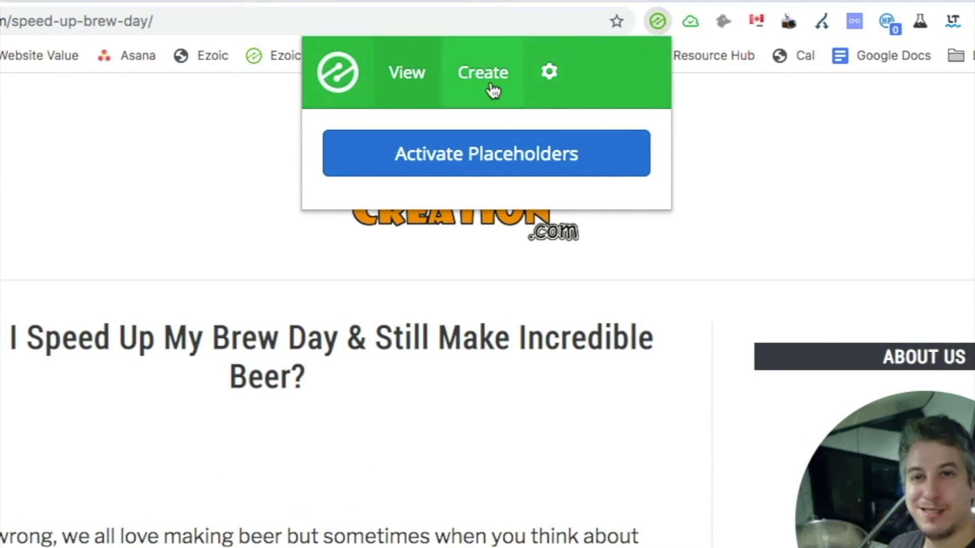
click(493, 90)
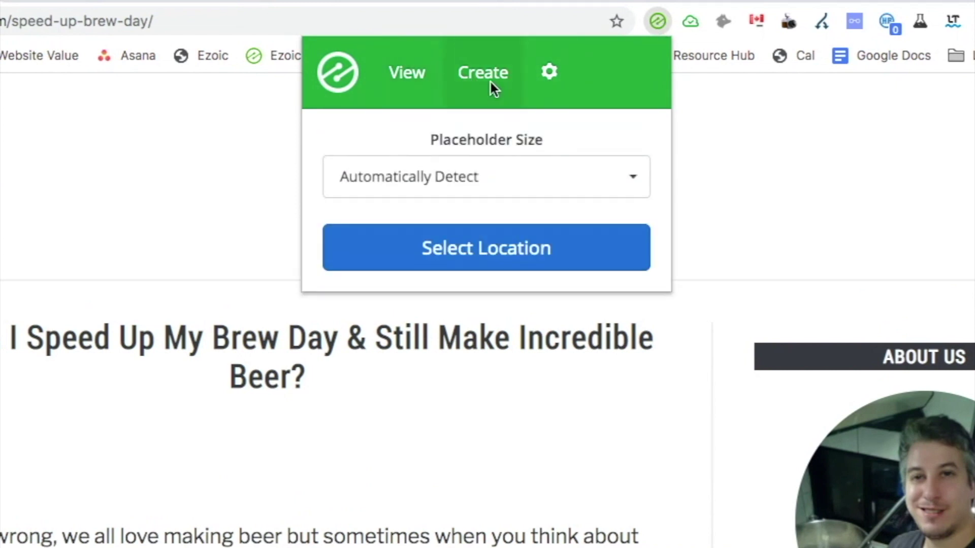
click(497, 246)
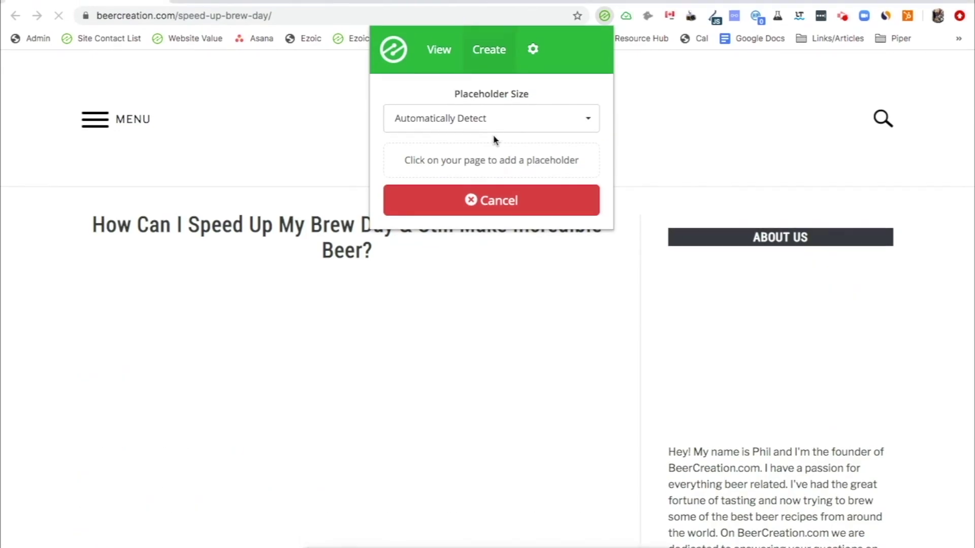
click(606, 12)
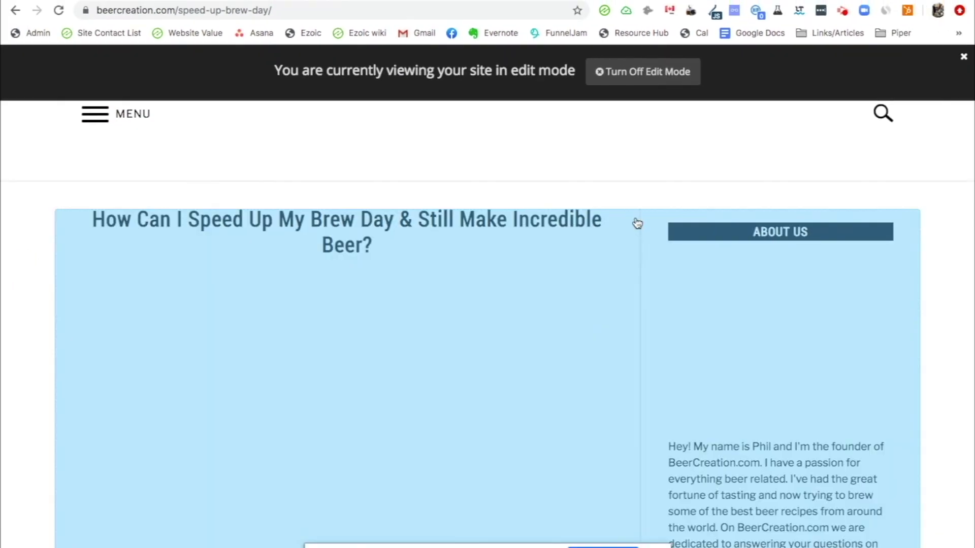
click(637, 224)
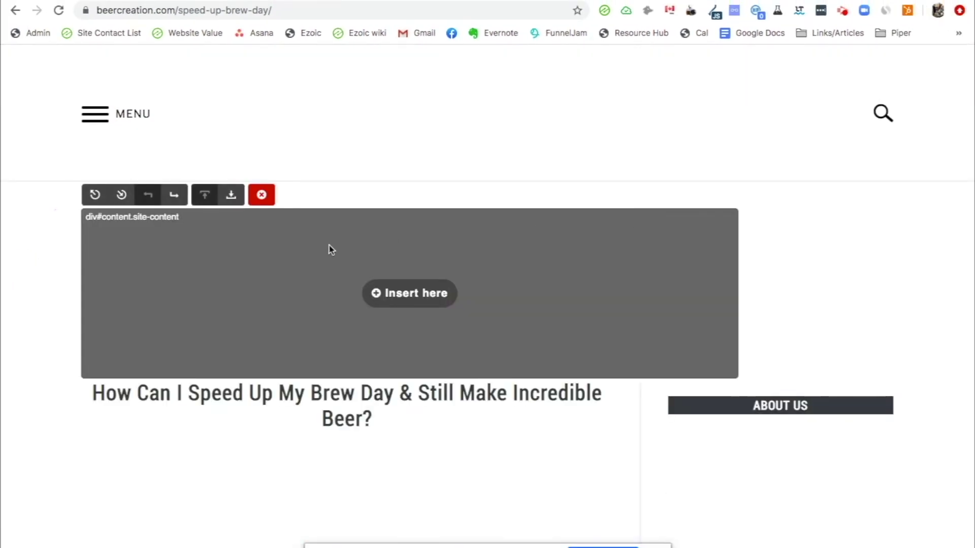
click(378, 287)
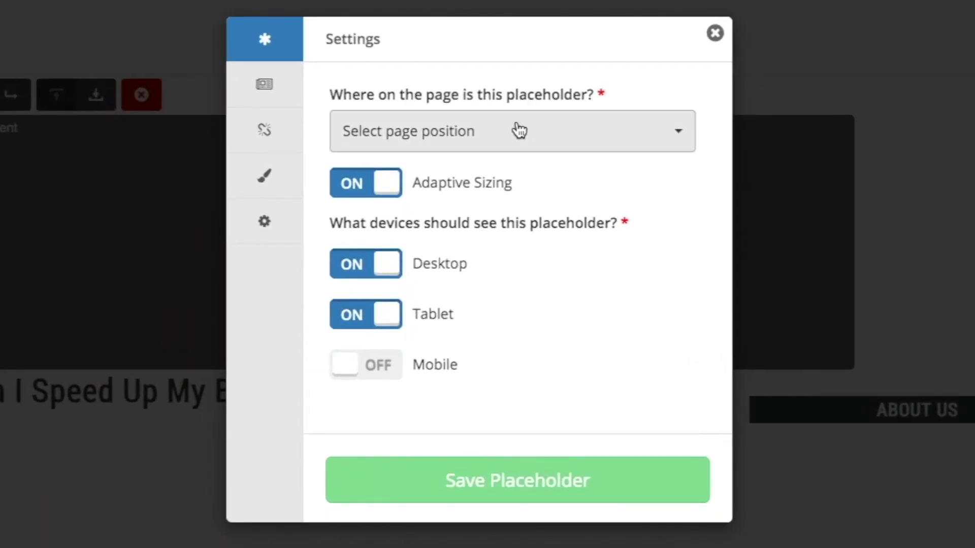
Set the new placeholder's page position to Top of Page and enable it for mobile devices
click(519, 131)
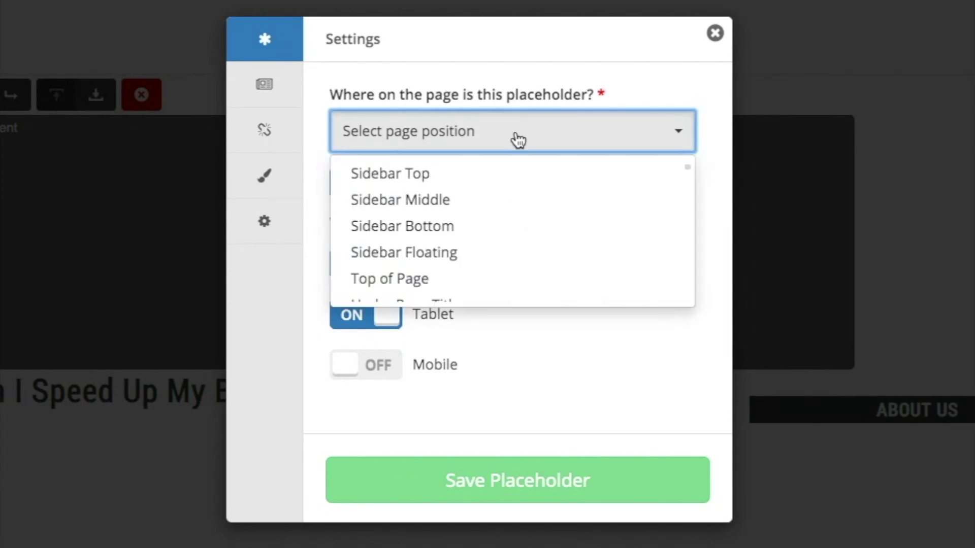
click(434, 280)
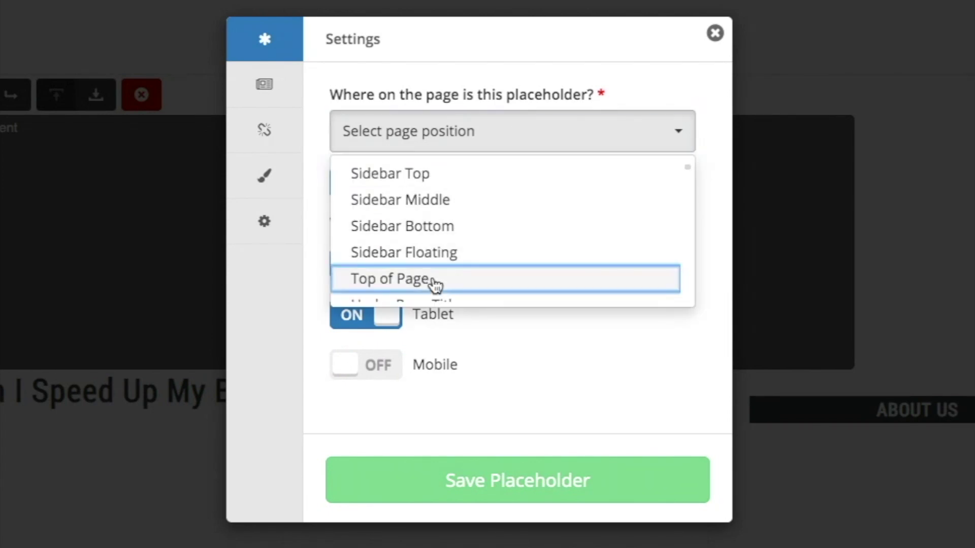
click(369, 370)
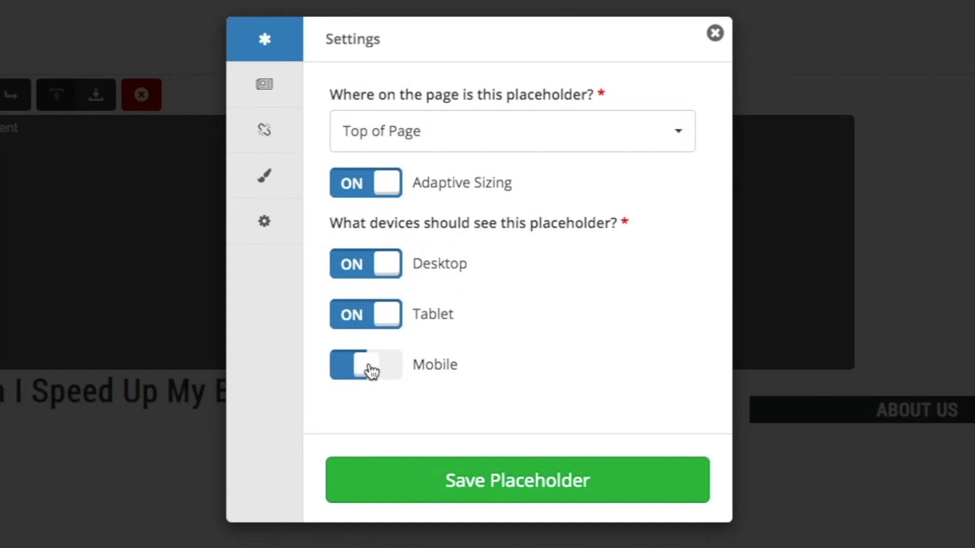
Review the placeholder's ad sizes, page targeting and style settings, and save the placeholder
click(265, 88)
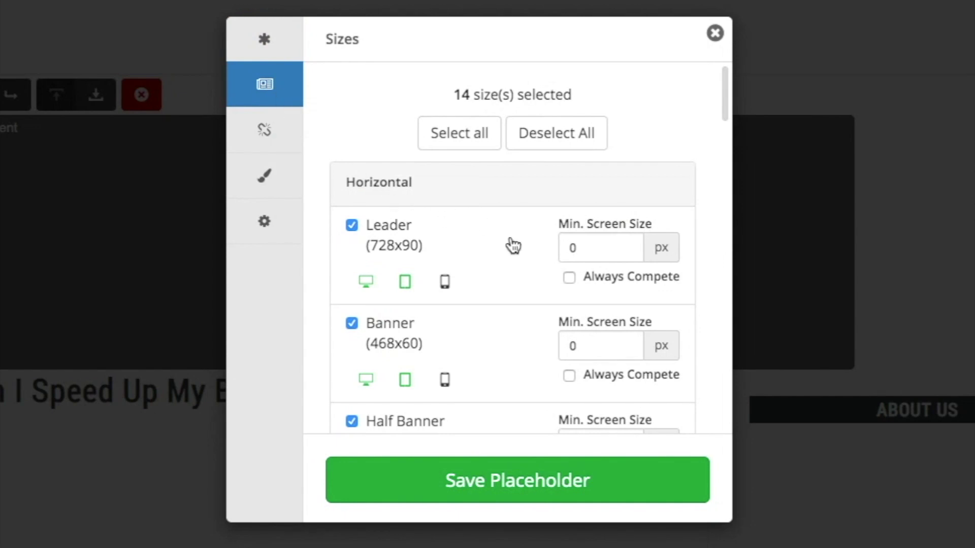
scroll(512, 246, down, 6)
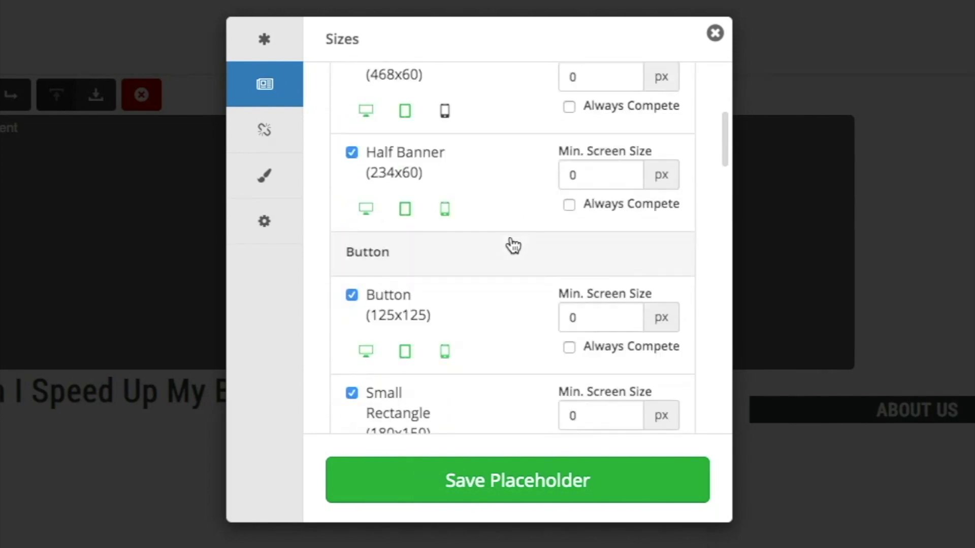
scroll(513, 246, down, 7)
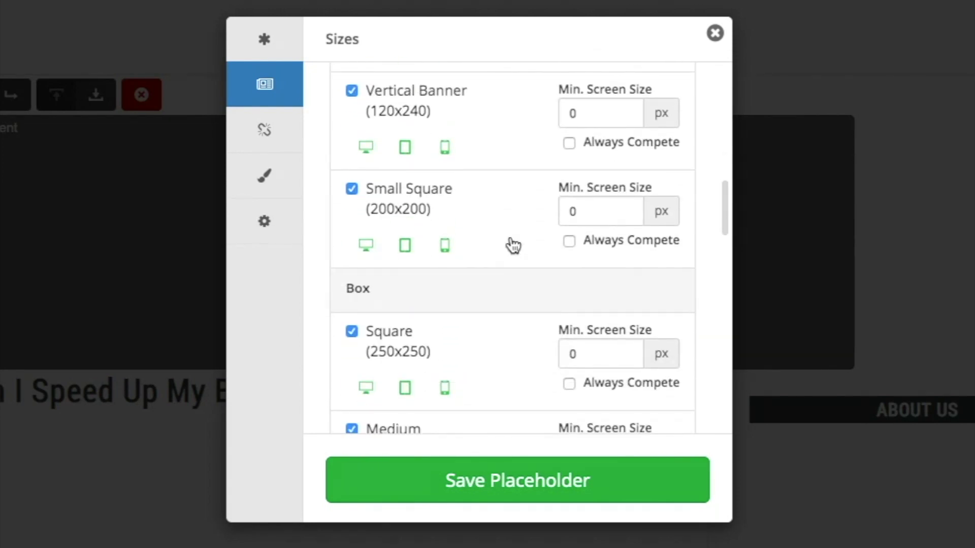
scroll(513, 245, down, 1)
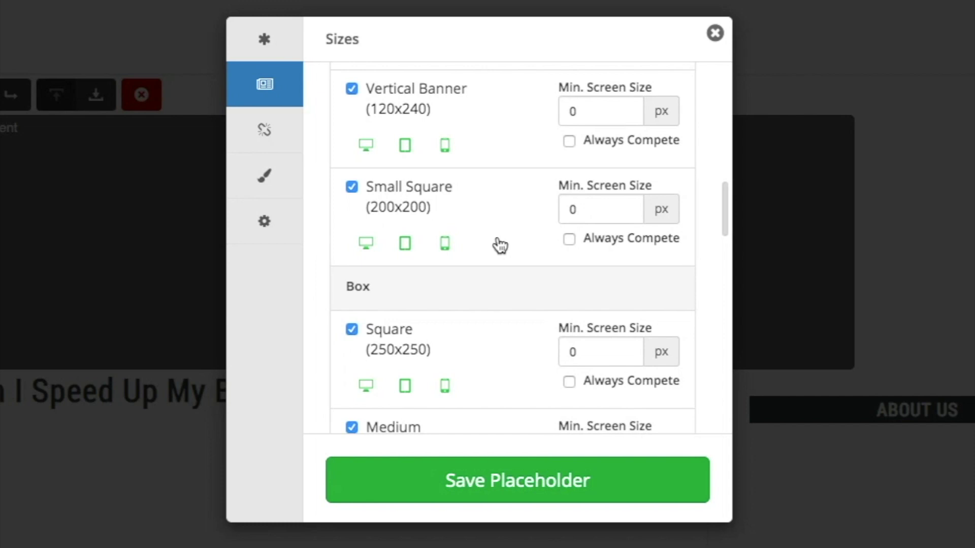
click(273, 127)
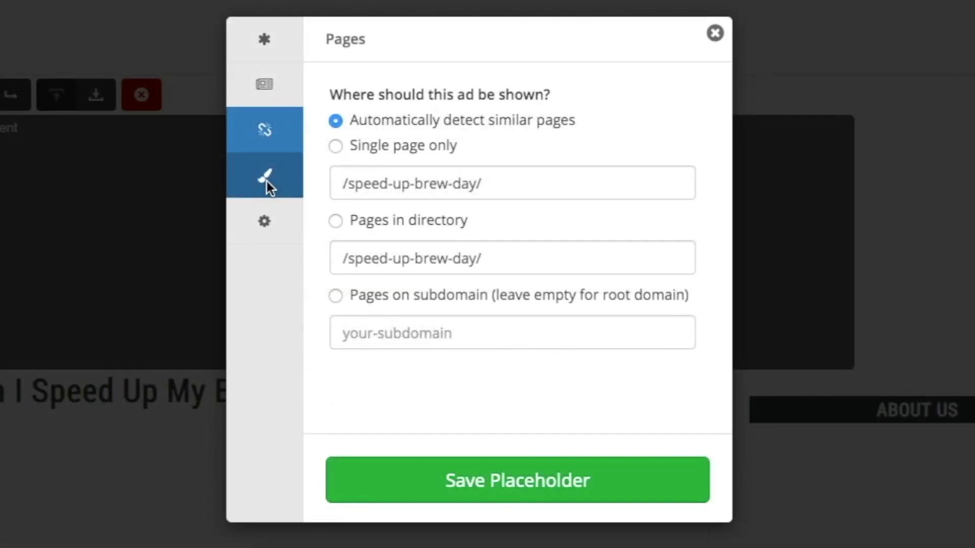
click(75, 303)
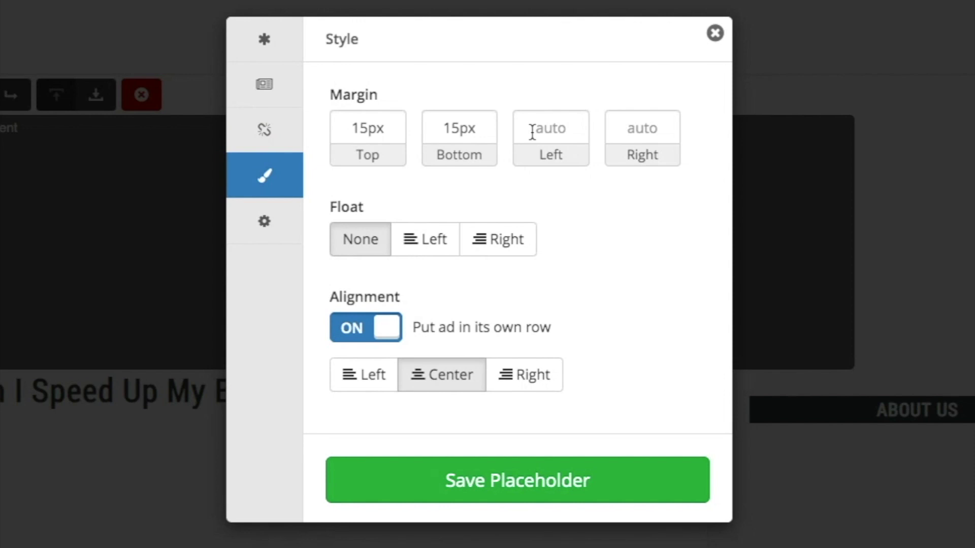
click(533, 485)
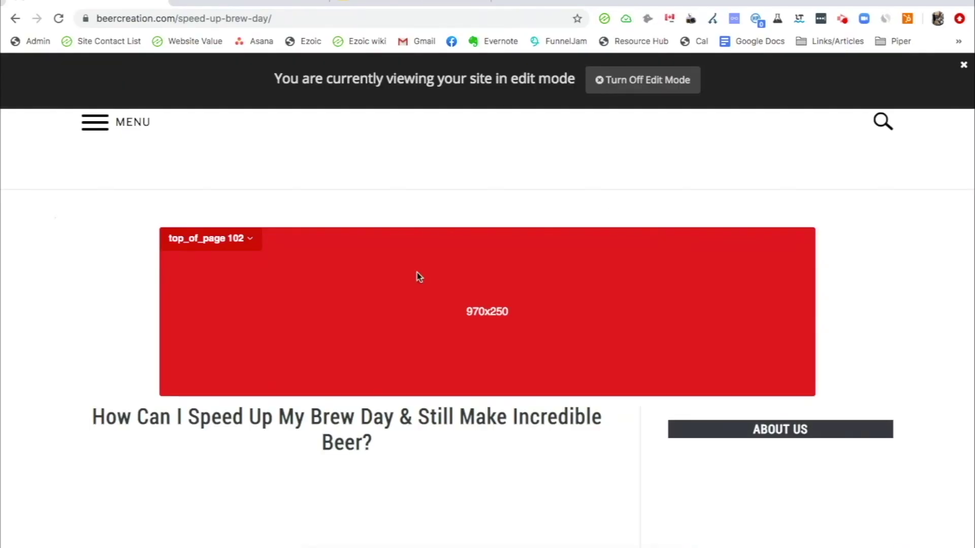
Preview the top-of-page placeholder at 970x90 and at 728x90
click(205, 243)
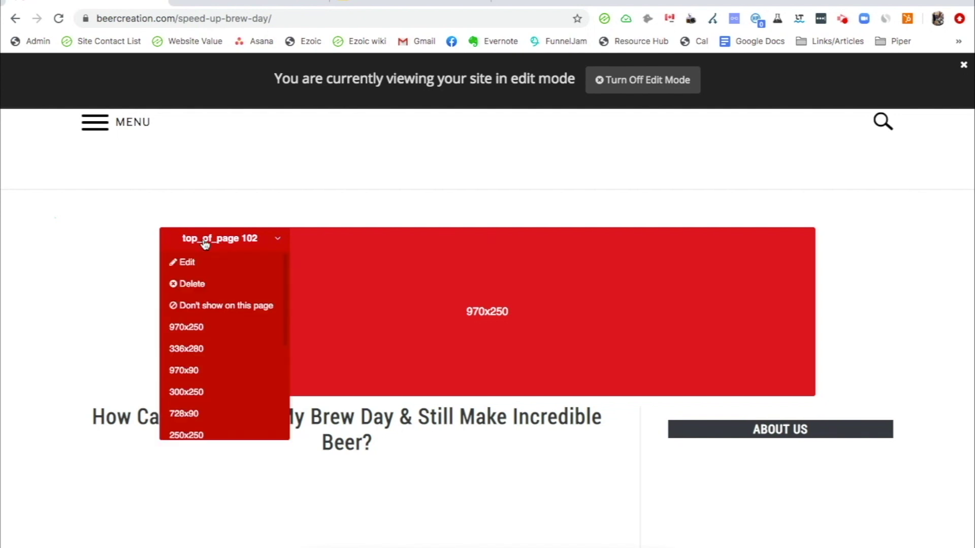
click(191, 370)
click(212, 244)
click(186, 414)
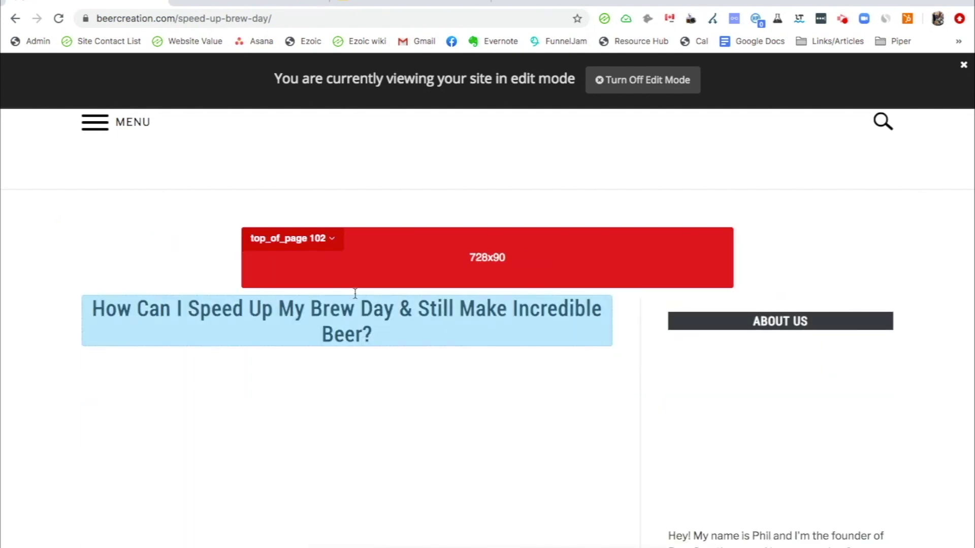
Insert another ad placeholder directly below the article title
click(344, 319)
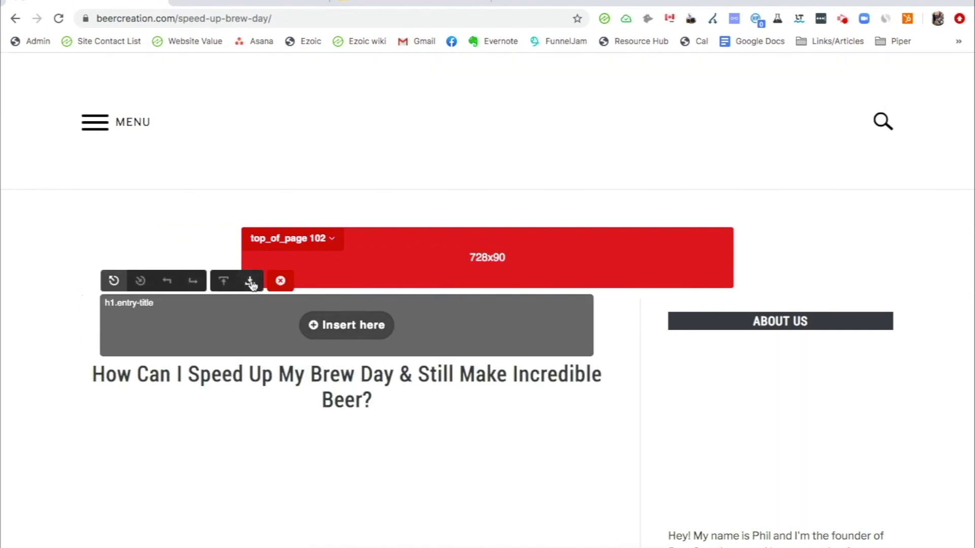
click(251, 285)
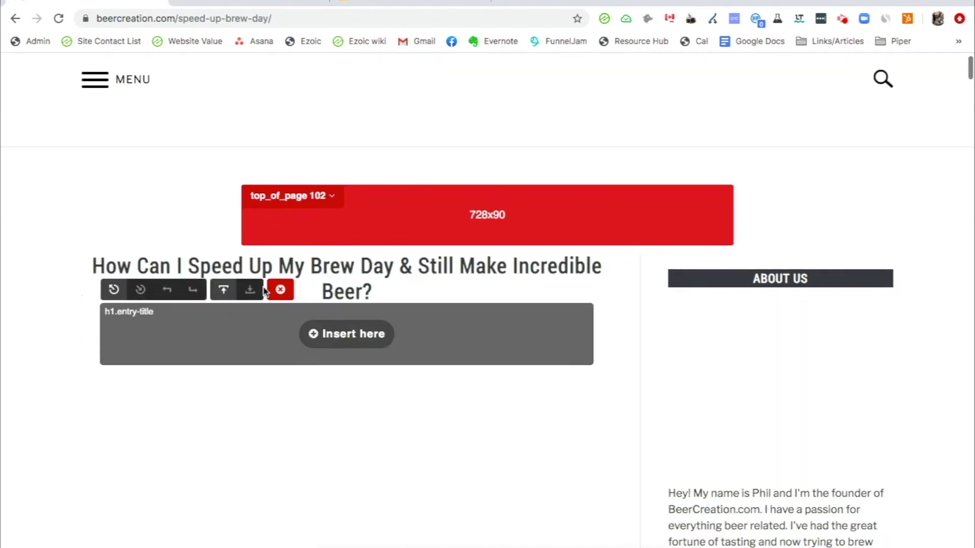
click(348, 333)
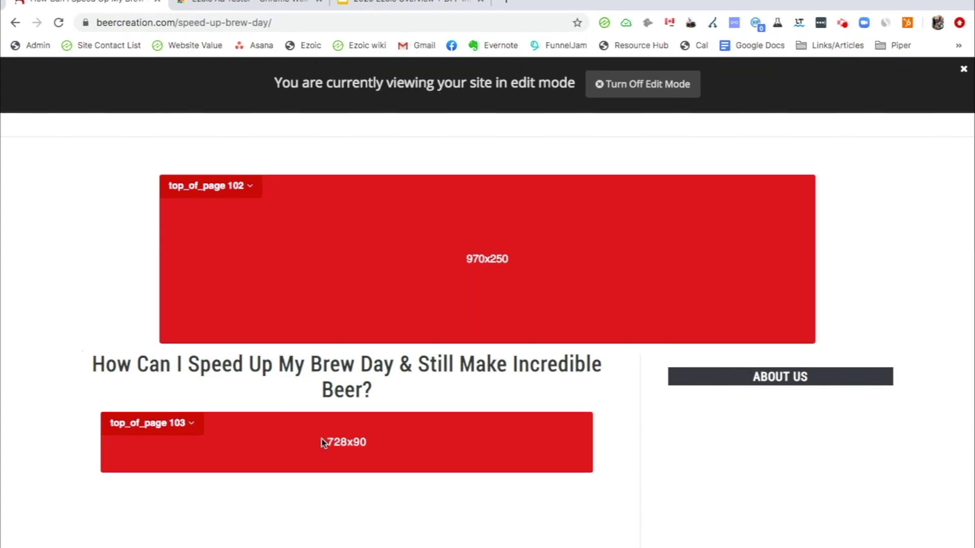
Insert an ad placeholder above the article's first paragraph, which begins "Don't get me wrong"
scroll(323, 443, down, 10)
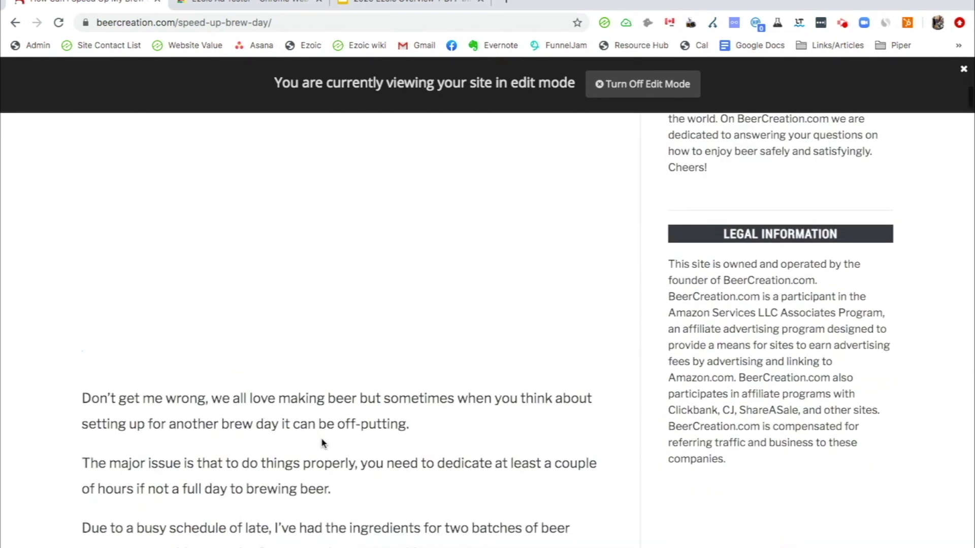
scroll(322, 432, down, 2)
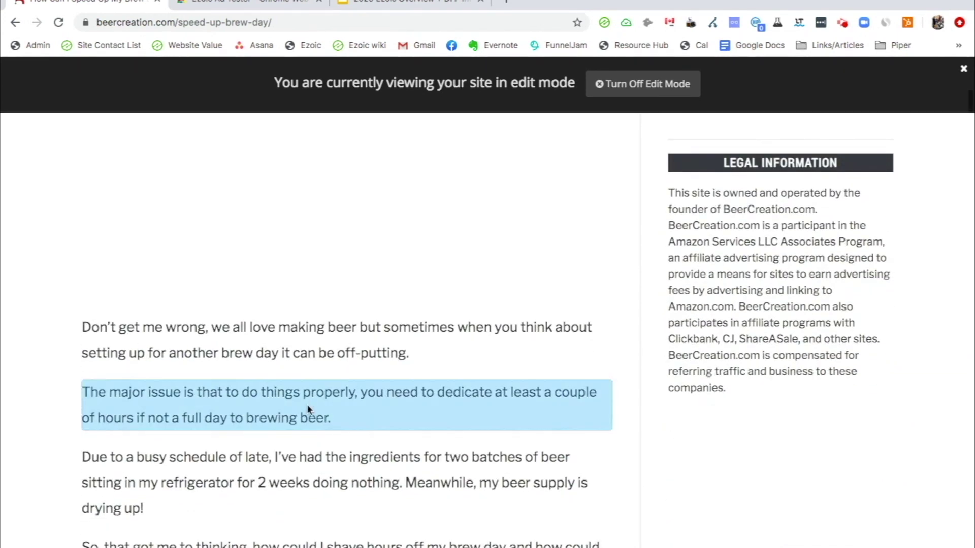
scroll(303, 392, up, 4)
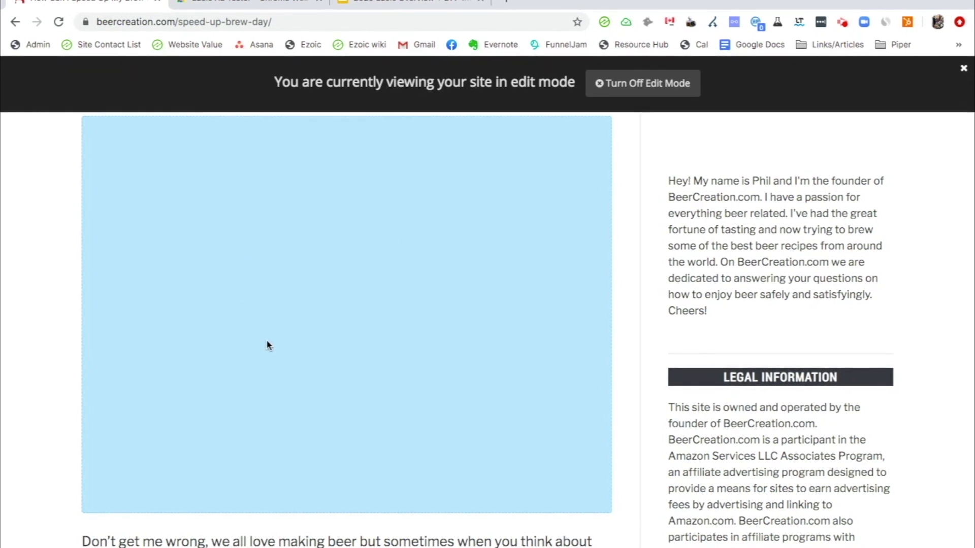
scroll(266, 341, down, 3)
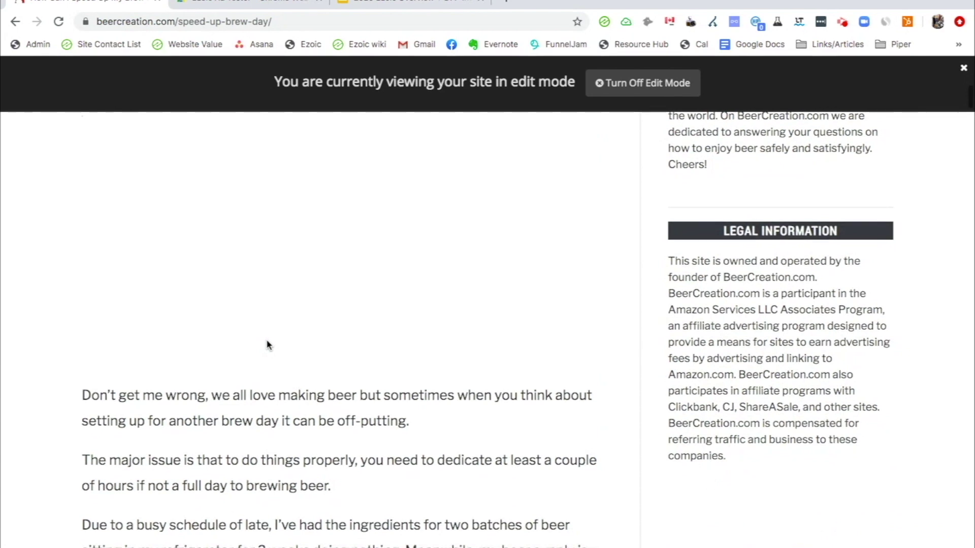
scroll(268, 344, down, 1)
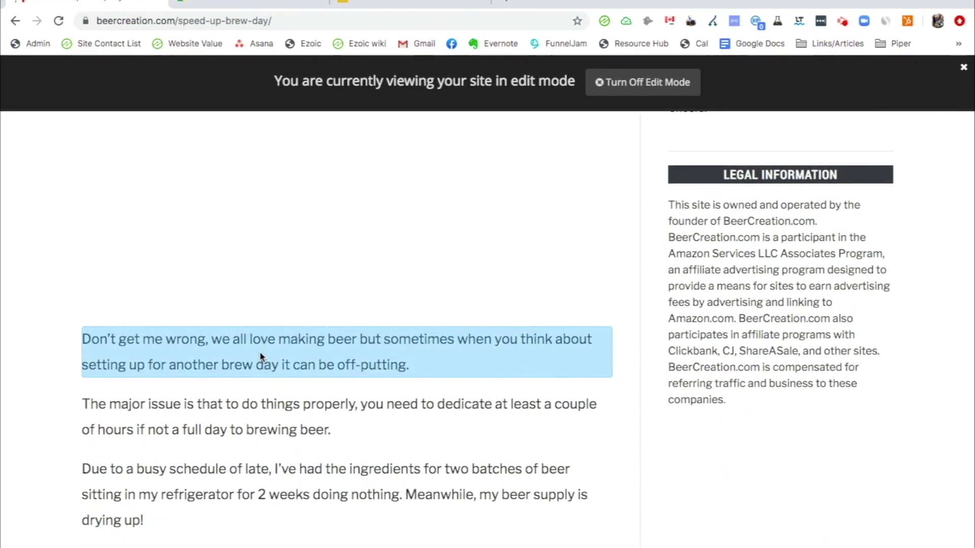
click(260, 356)
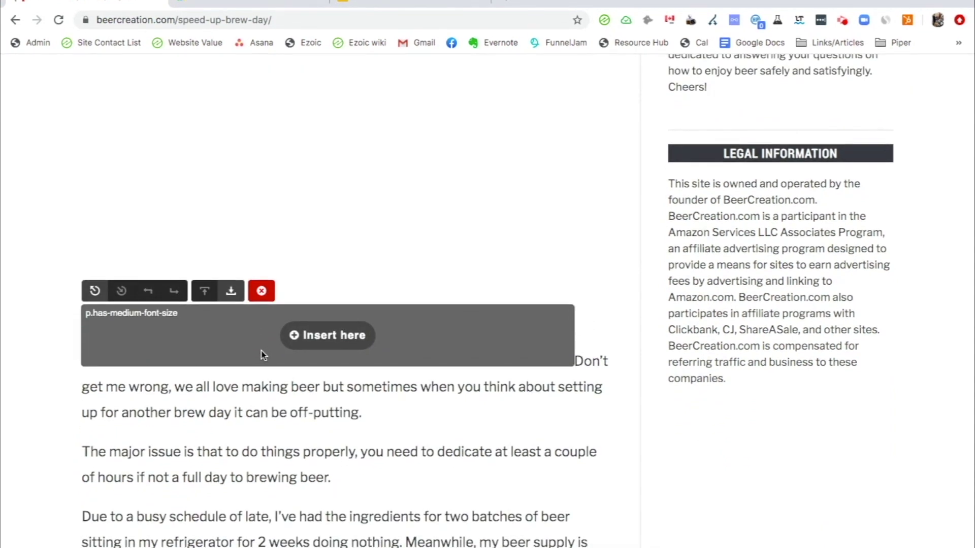
click(314, 338)
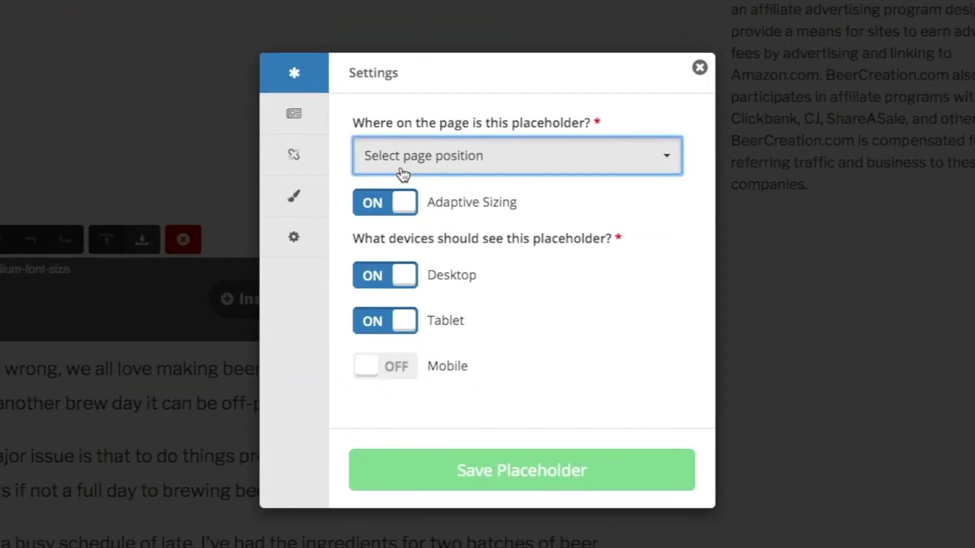
Set this placeholder's page position to Under Page Title, enable it for mobile, and save it
click(424, 238)
scroll(432, 309, down, 1)
click(408, 260)
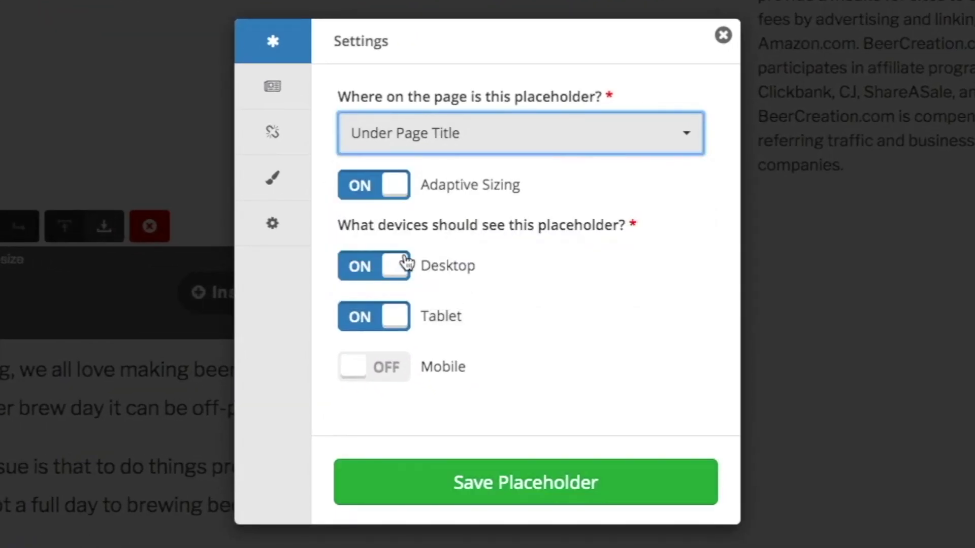
click(392, 372)
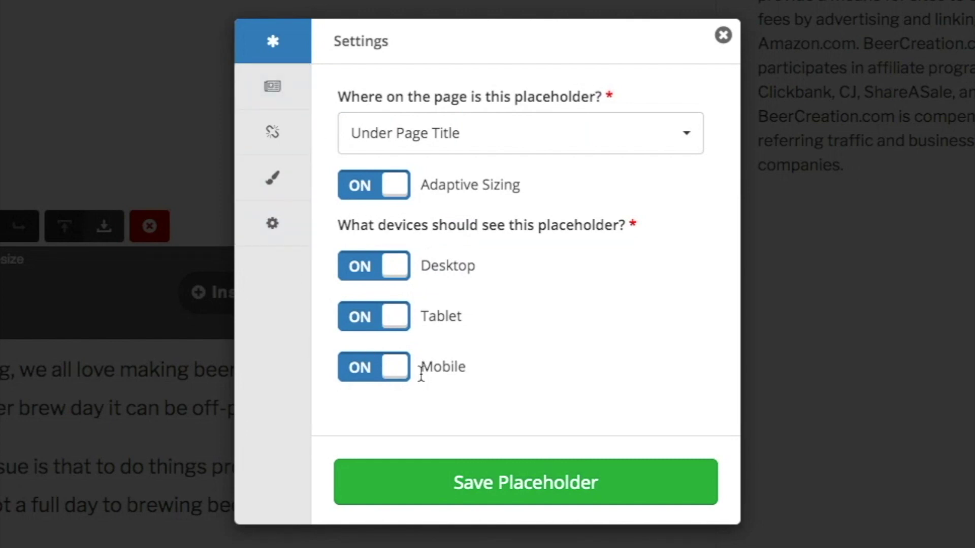
click(548, 495)
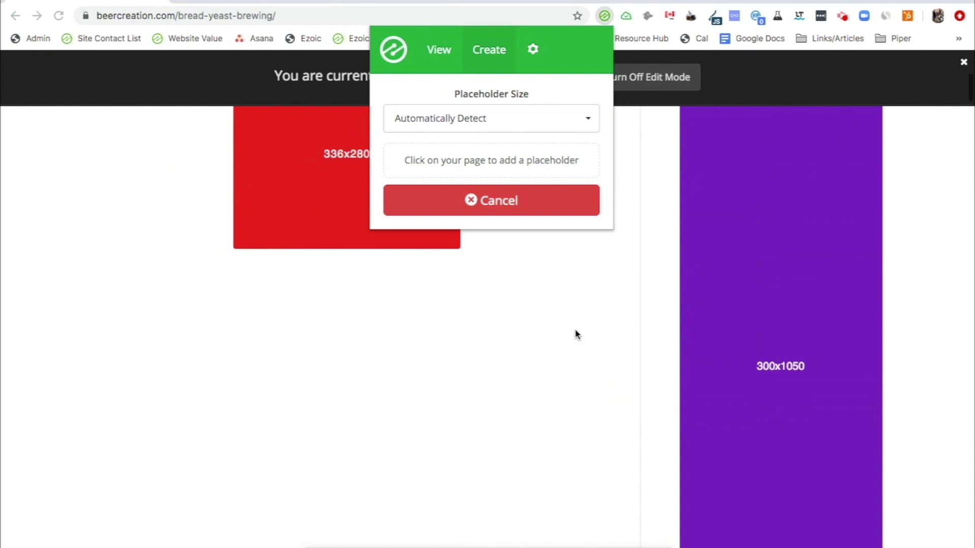
Check how the placeholders are laid out across the bread-yeast-brewing article
scroll(575, 328, down, 5)
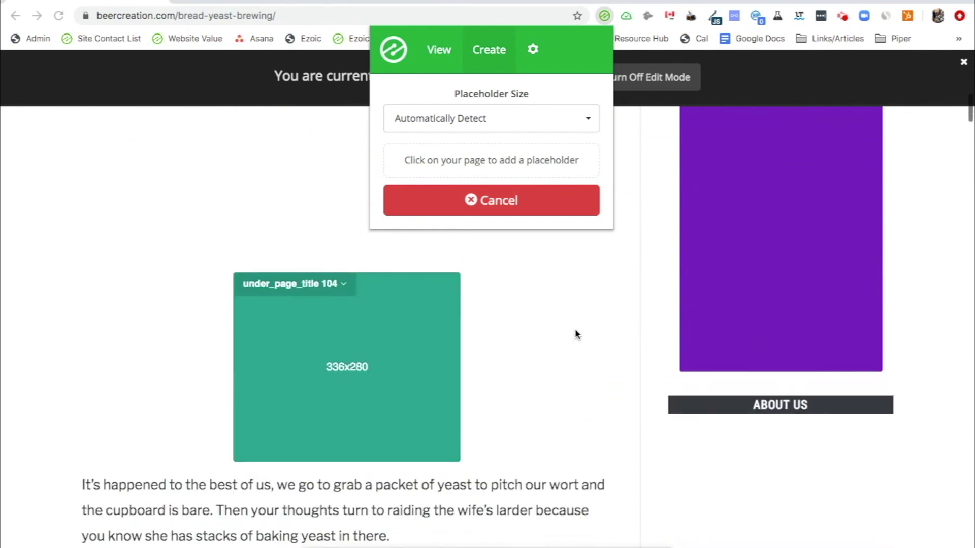
scroll(575, 331, down, 8)
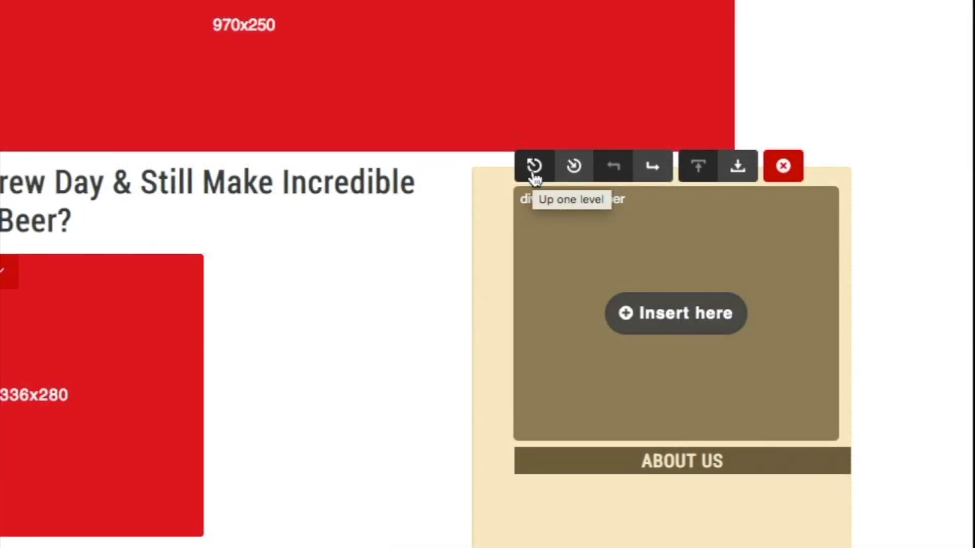
Try the sidebar placeholder's insertion point one level up in the page structure, and bring it back down
click(531, 168)
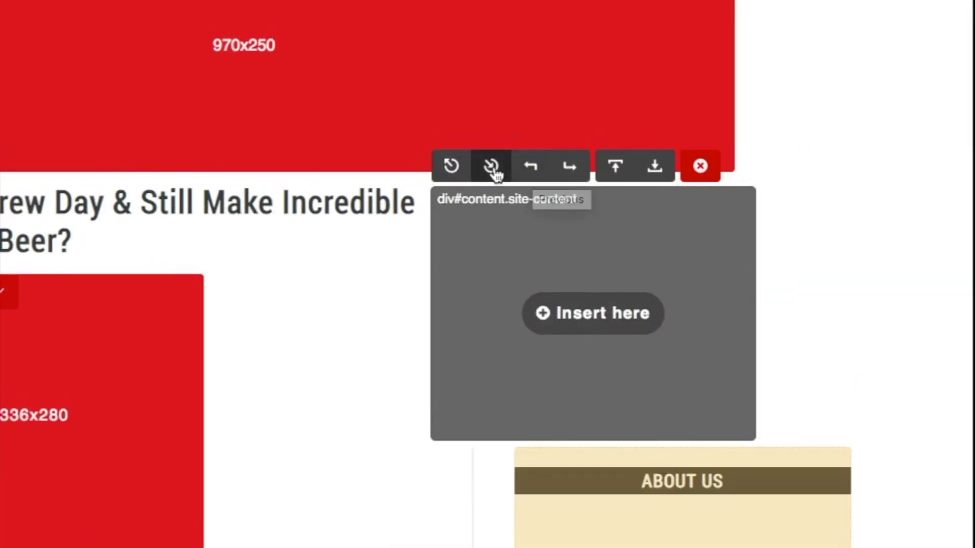
click(491, 167)
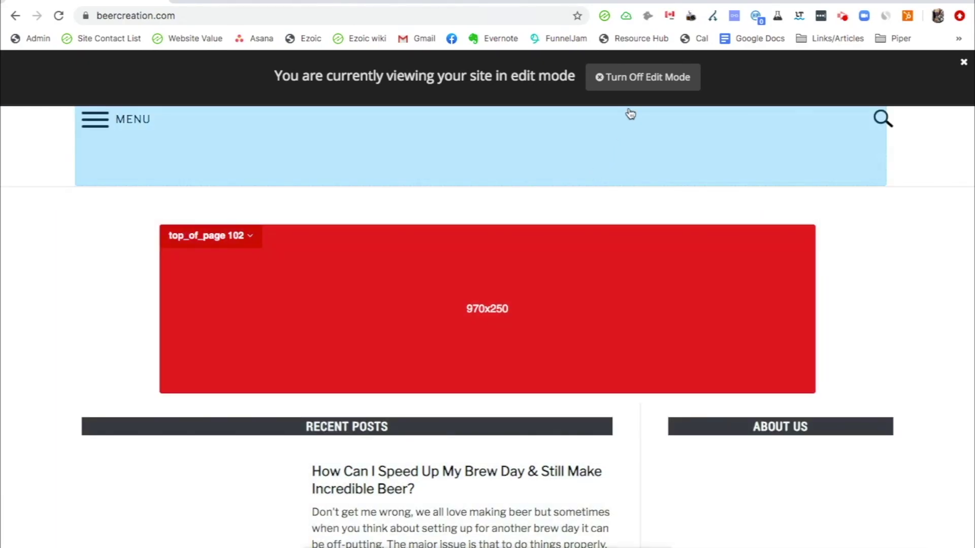
Turn off edit mode on the home page and open the recent post about making beer with bread yeast
click(623, 76)
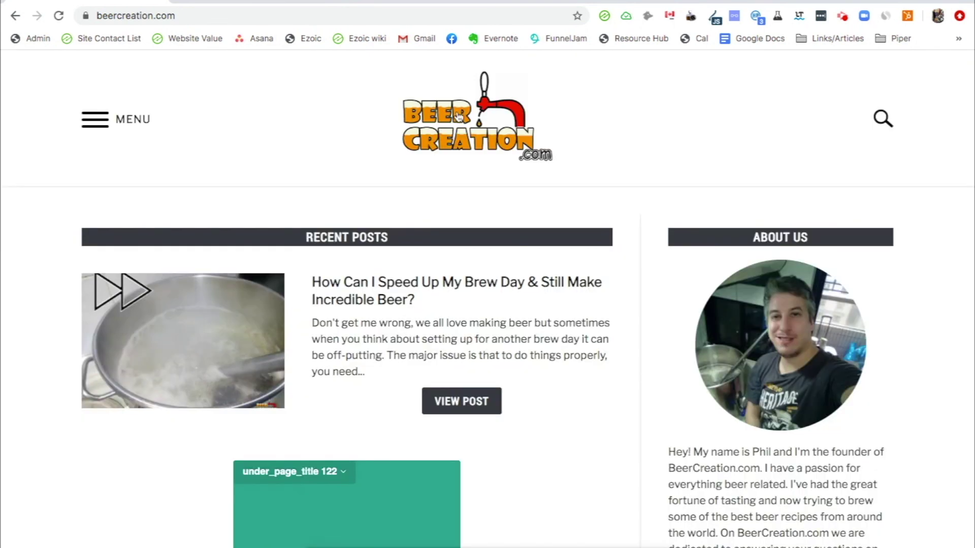
scroll(476, 219, down, 15)
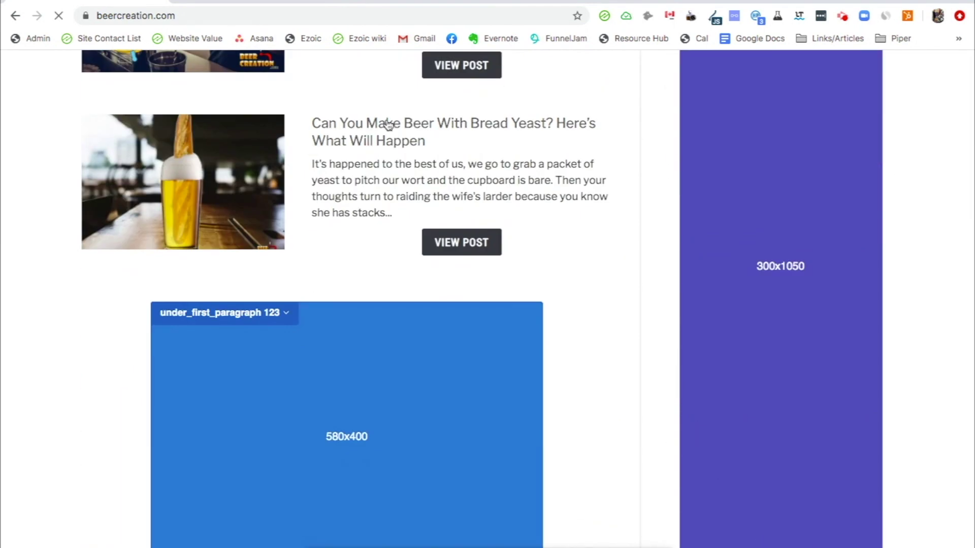
click(388, 124)
Start adding a placeholder with automatically detected size on the bread-yeast article and look over the placeholders already there
click(604, 17)
click(490, 170)
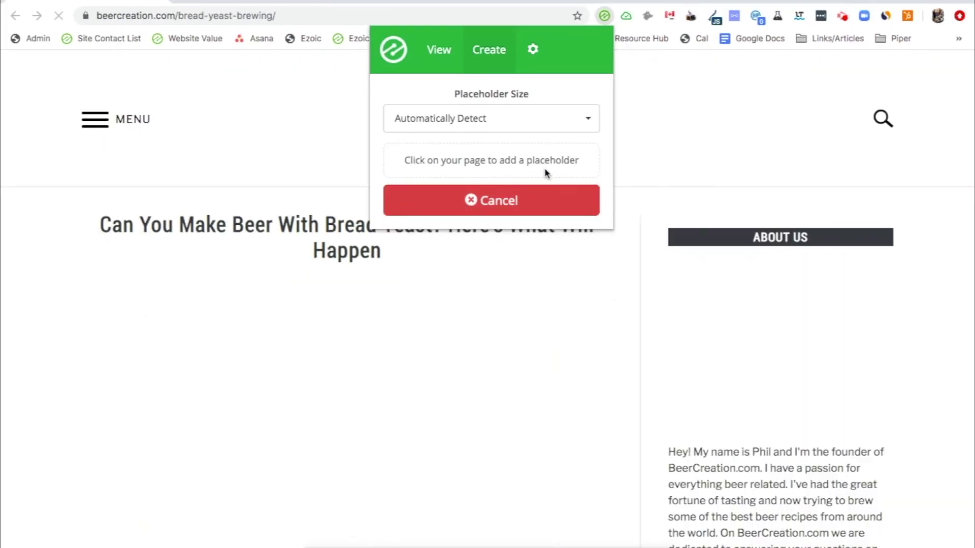
scroll(575, 330, down, 10)
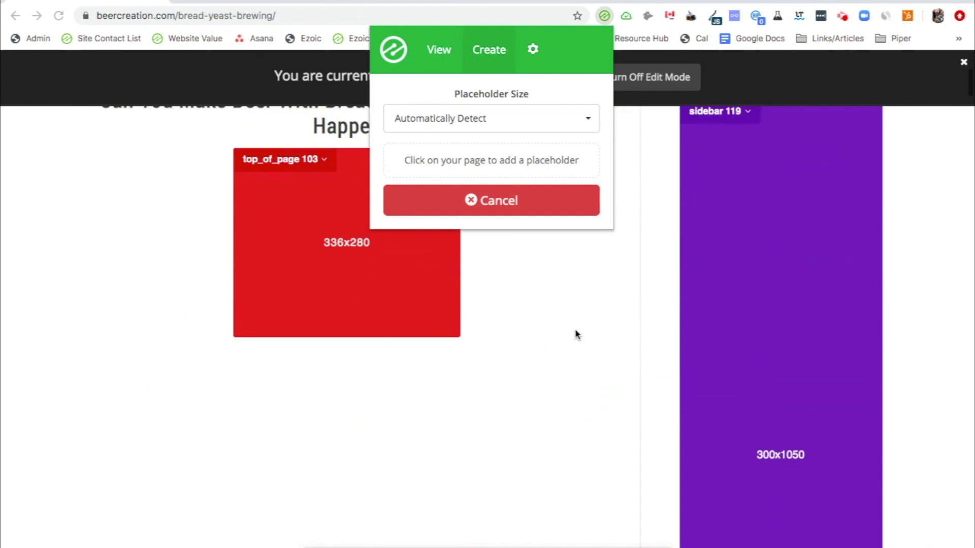
scroll(575, 334, down, 5)
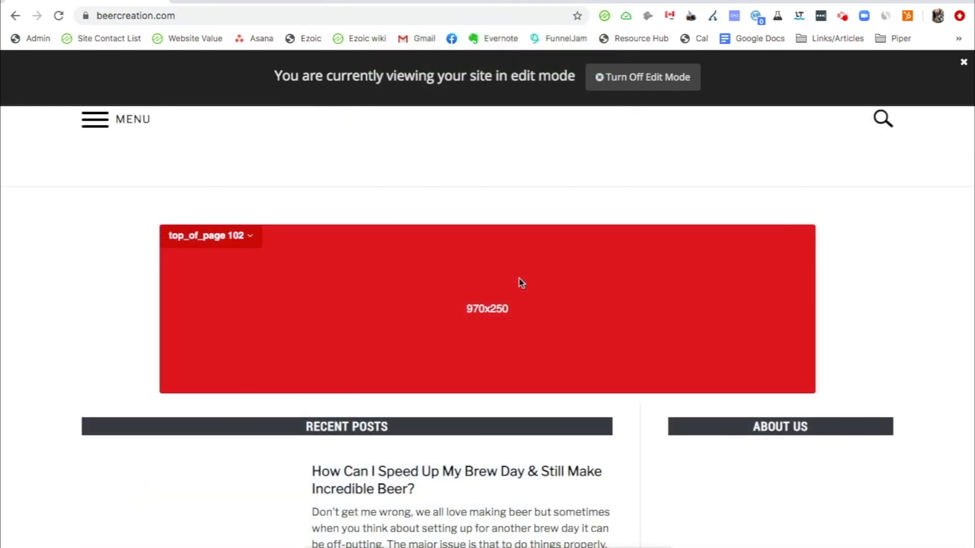
Look over the home page placeholders among the recent posts and reopen the bread-yeast article from there
scroll(508, 244, down, 7)
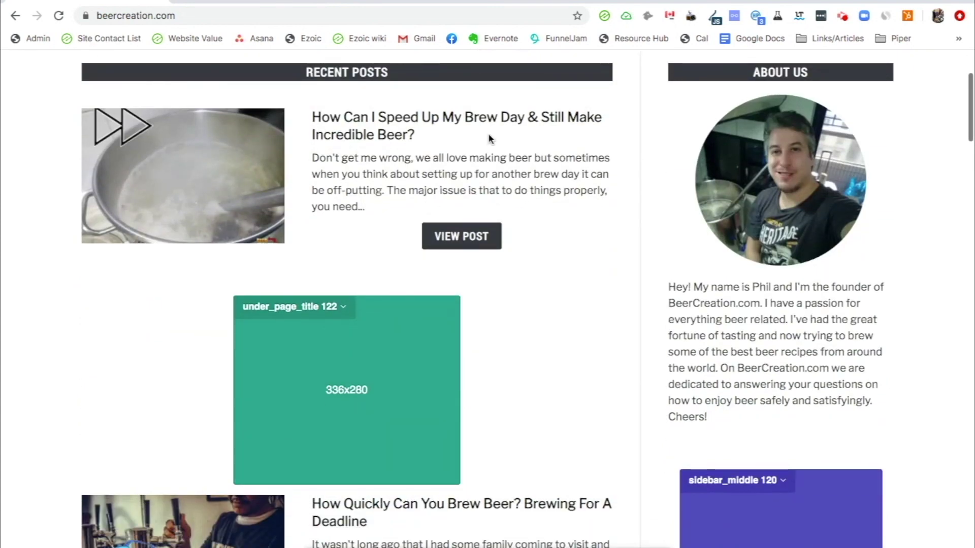
scroll(490, 138, down, 11)
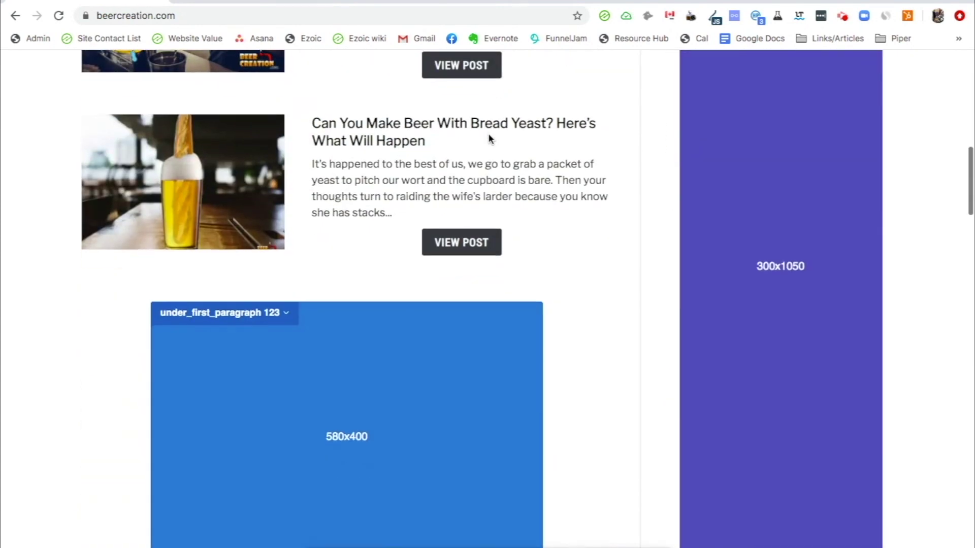
click(488, 133)
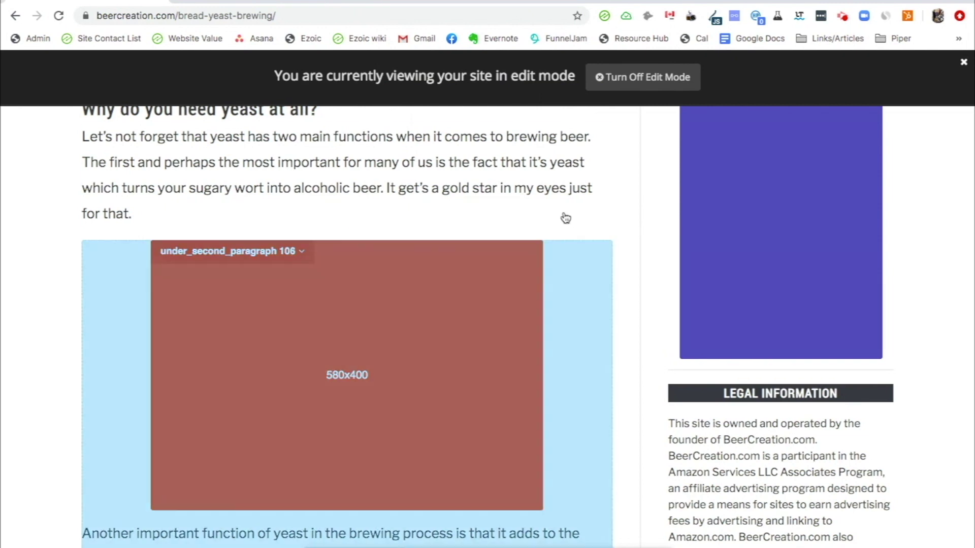
Inspect the bread-yeast article in the developer tools, emulate an iPhone 6/7/8 Plus, and reload the page
right_click(601, 265)
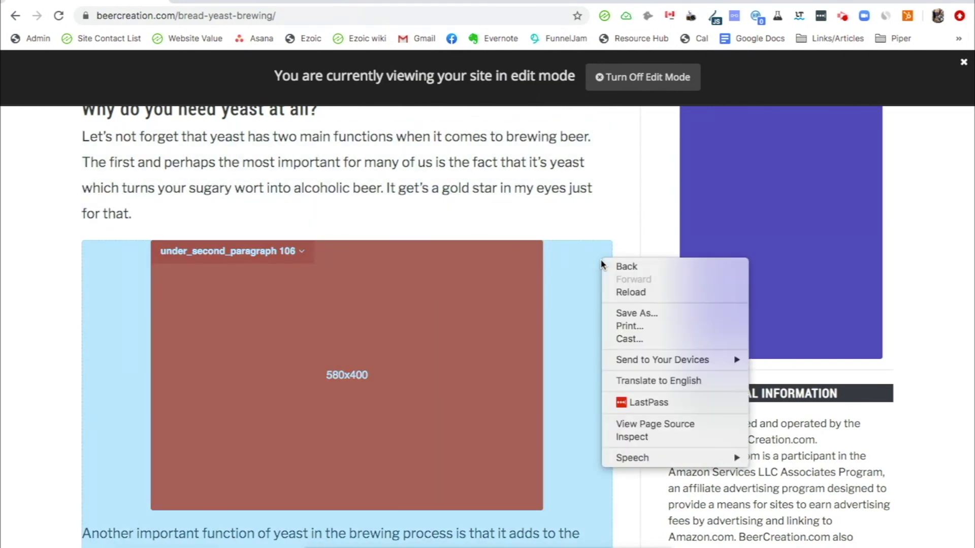
click(673, 438)
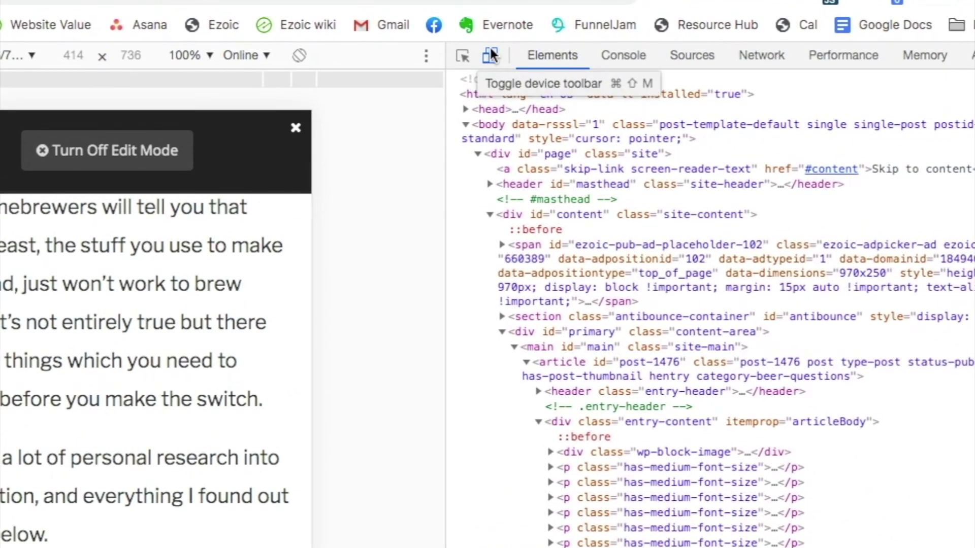
click(31, 54)
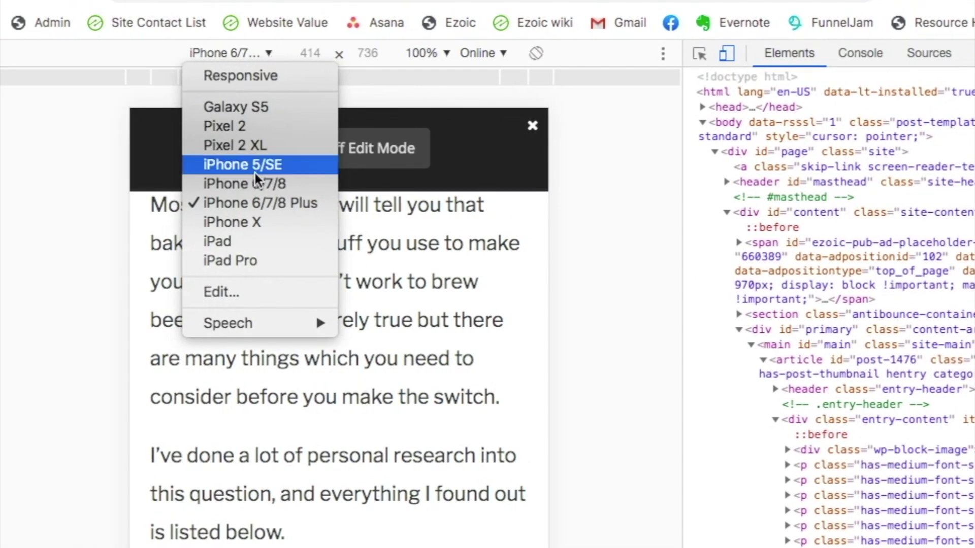
click(252, 204)
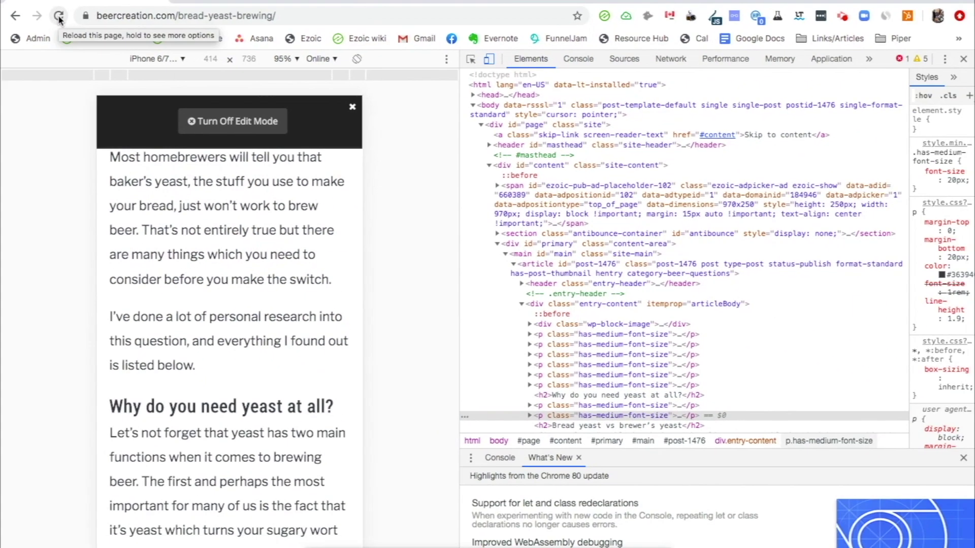
click(59, 17)
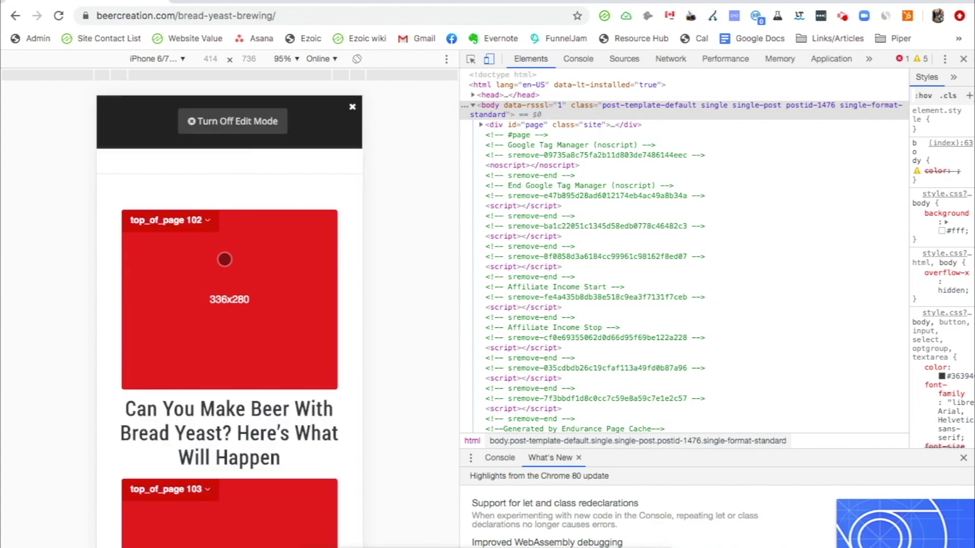
Check the placeholders around the article title in the mobile layout and open the options of top_of_page 102
scroll(224, 259, down, 1)
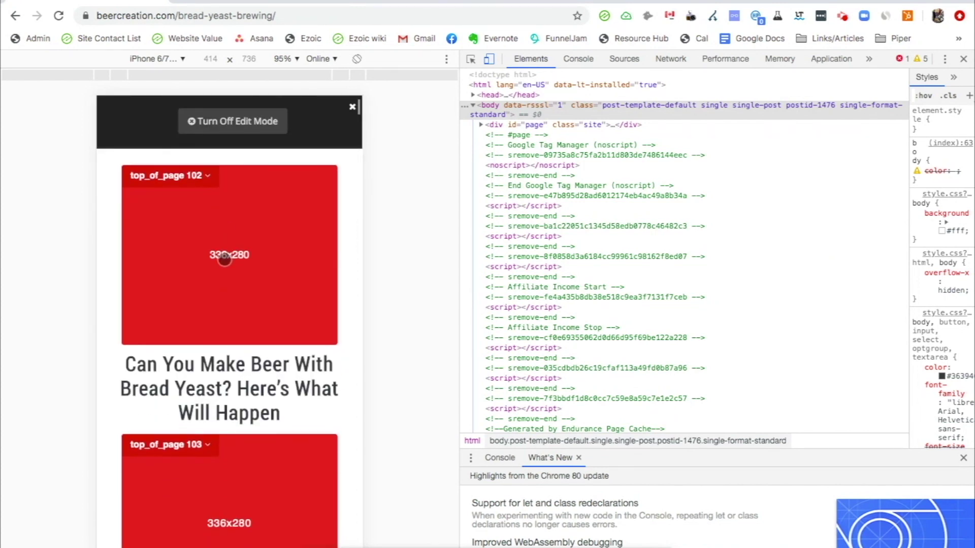
scroll(225, 259, down, 1)
scroll(224, 258, up, 1)
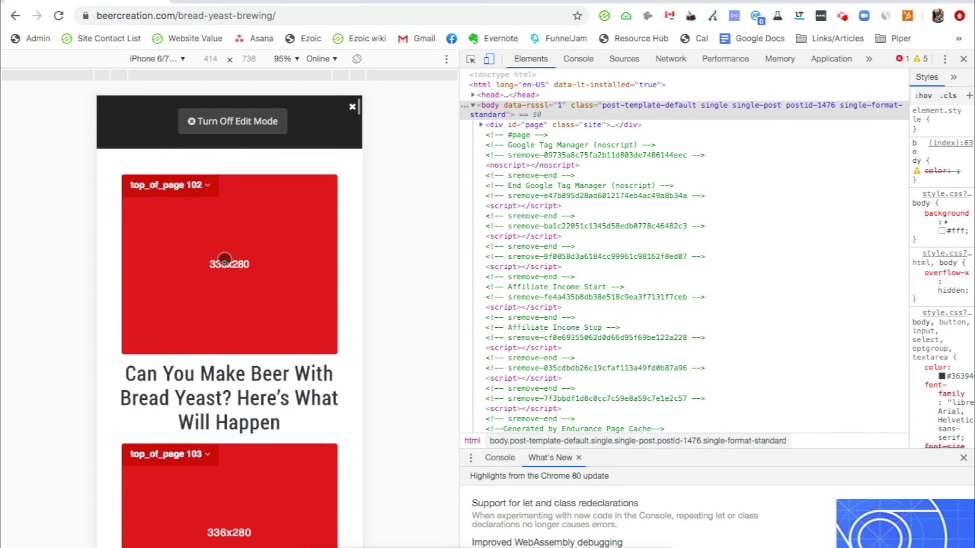
click(184, 186)
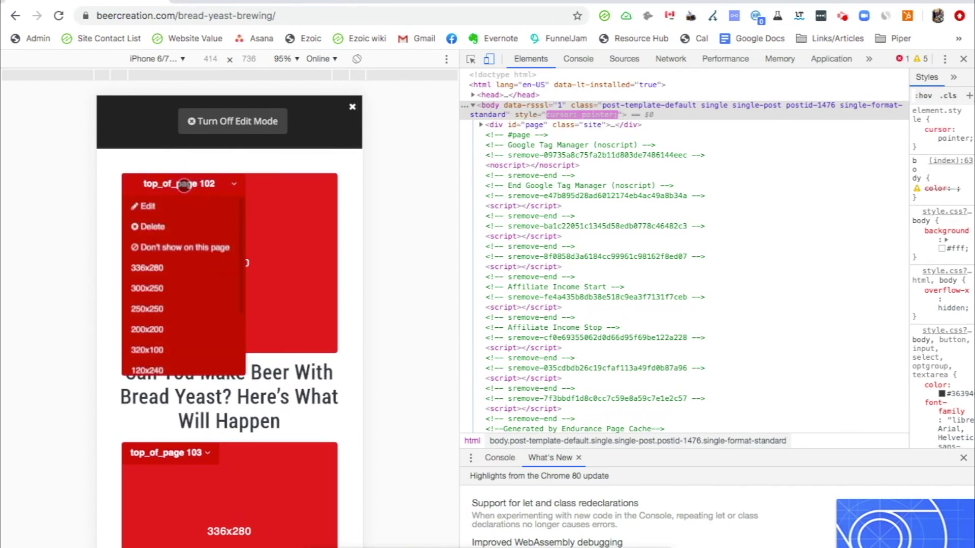